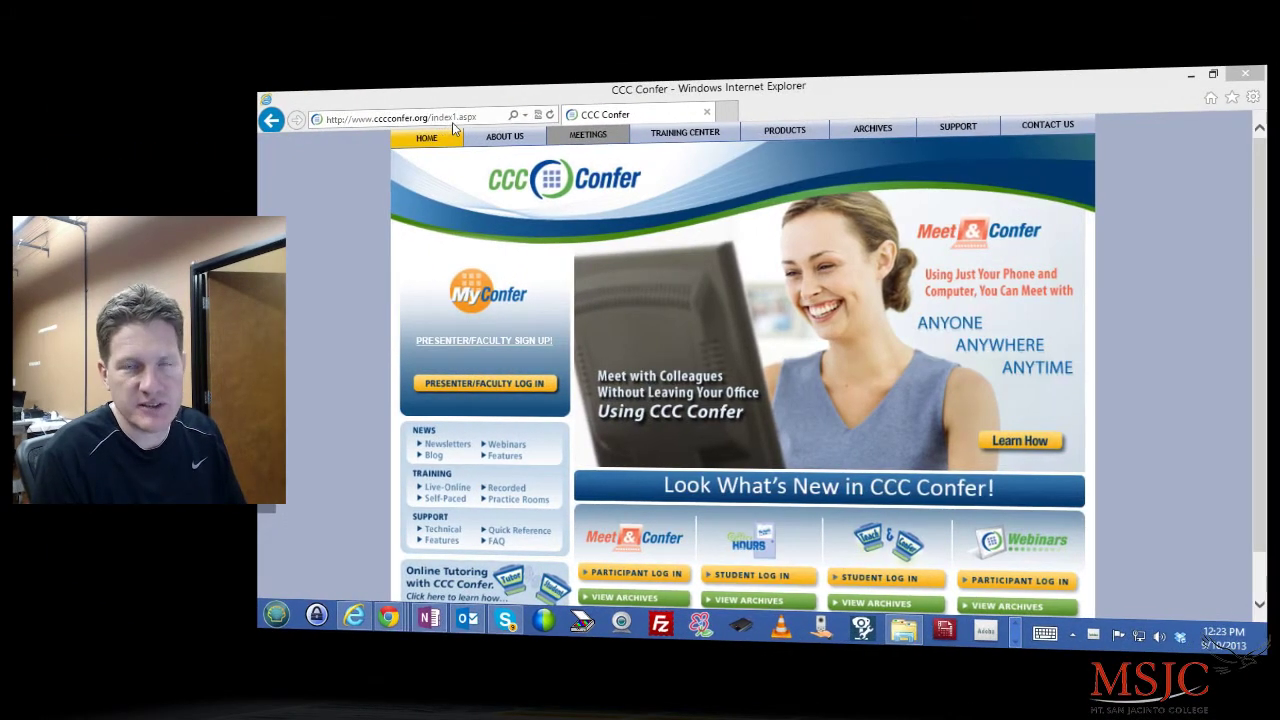
# - Go to the Teach & Confer archives page
pyautogui.click(470, 118)
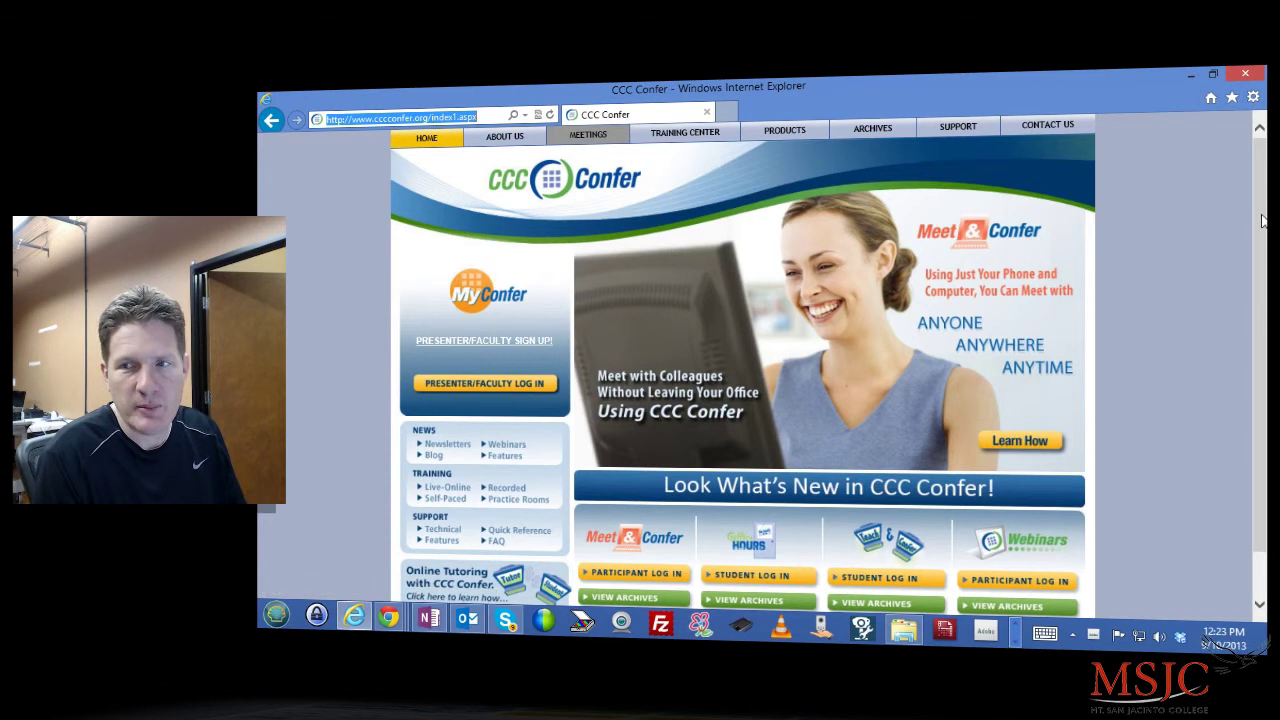
pyautogui.scroll(-2, 1262, 220)
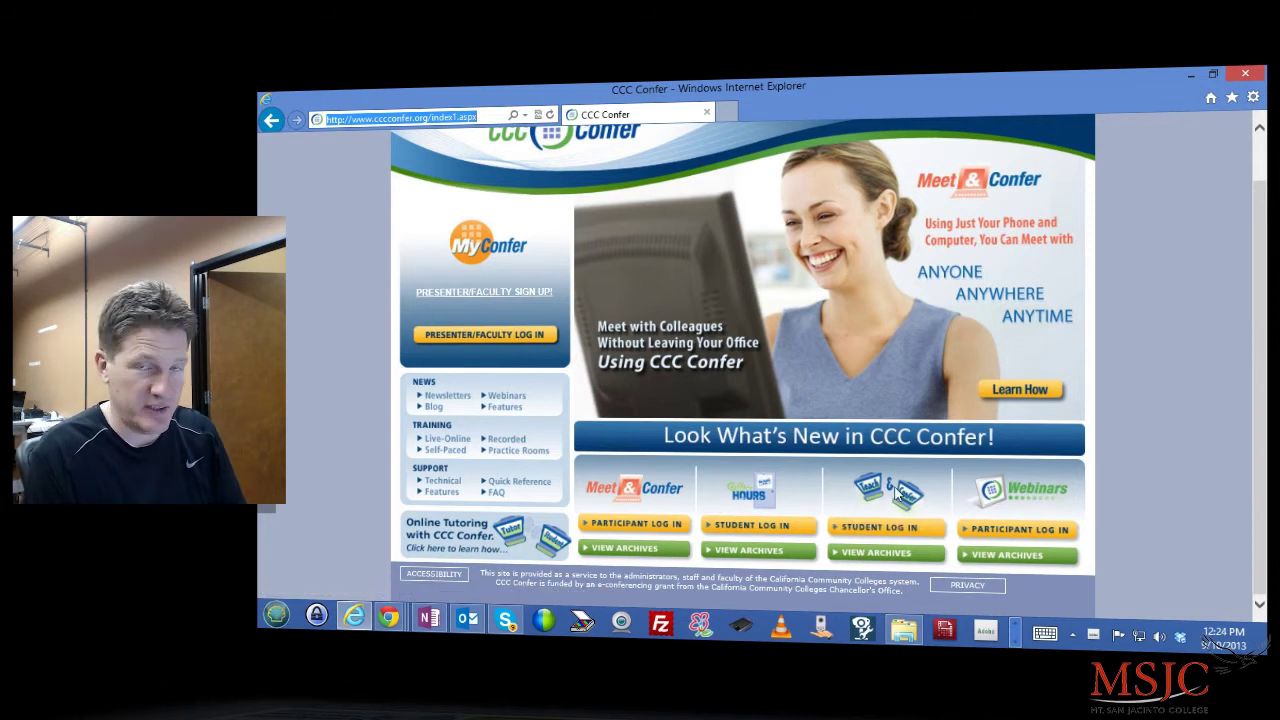
pyautogui.click(884, 557)
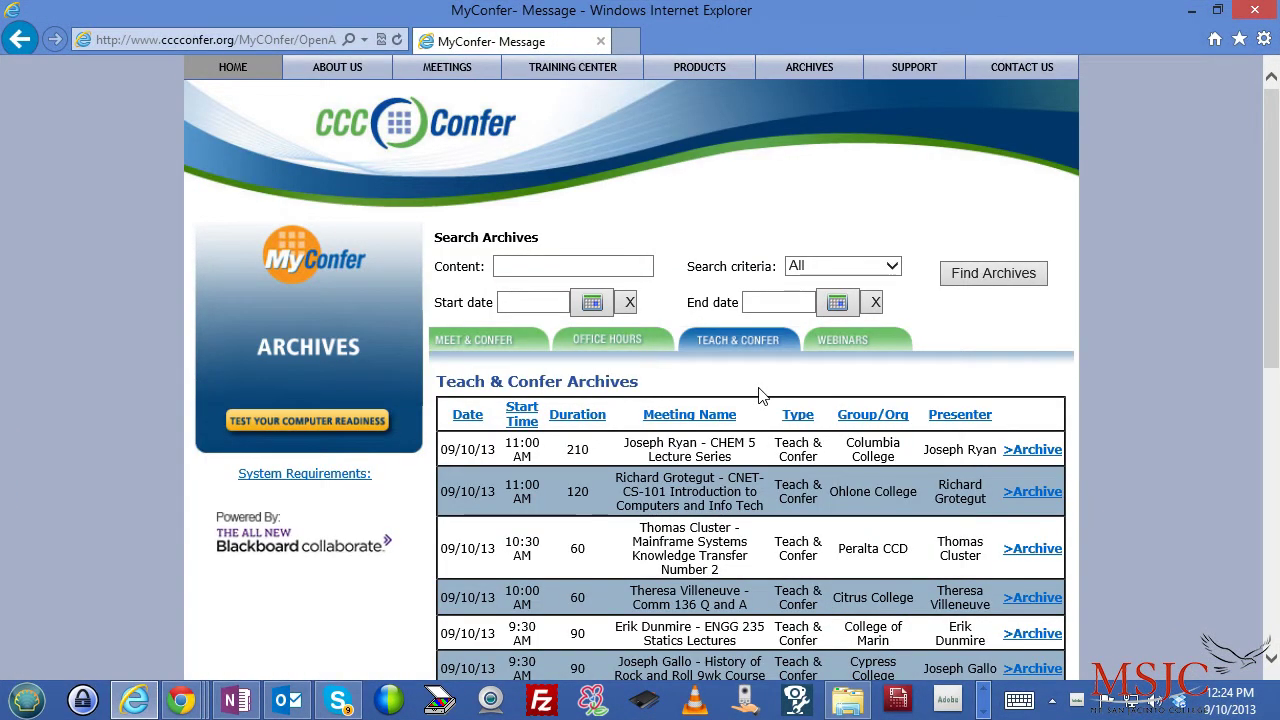
# - Search the archives by the instructor's surname and look through the matching recordings
pyautogui.click(583, 268)
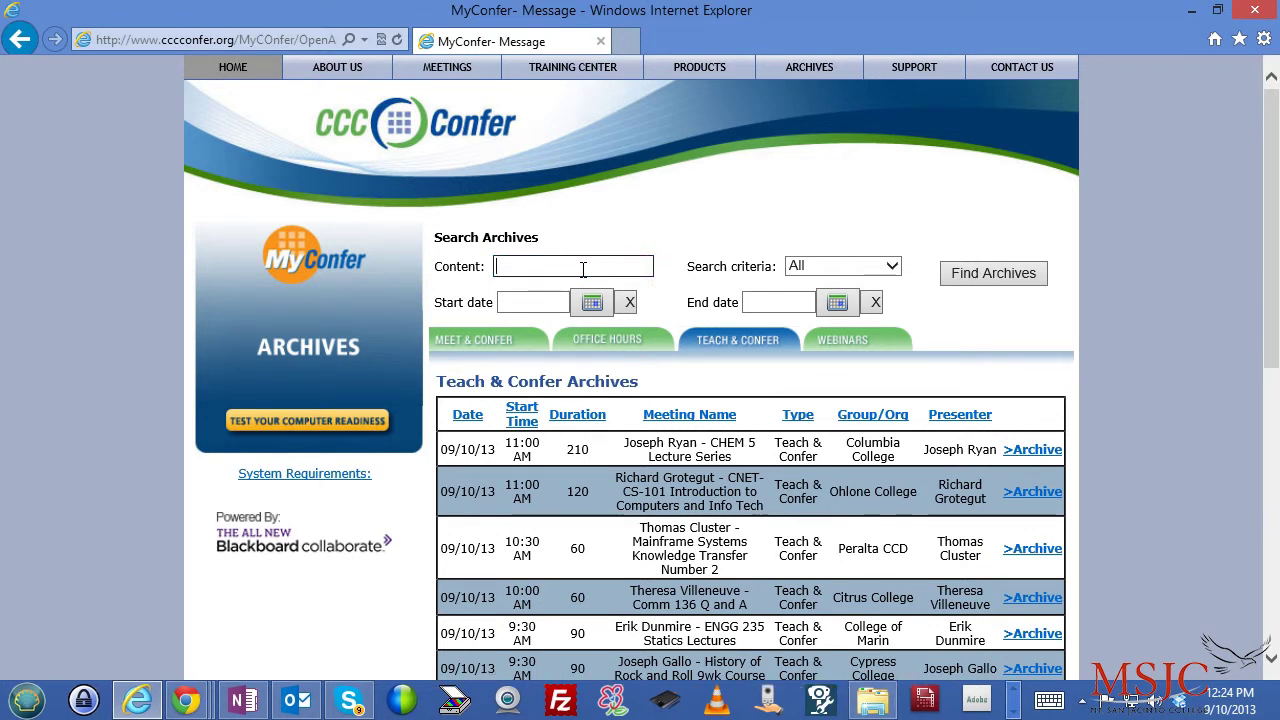
pyautogui.write('Reams')
pyautogui.click(993, 274)
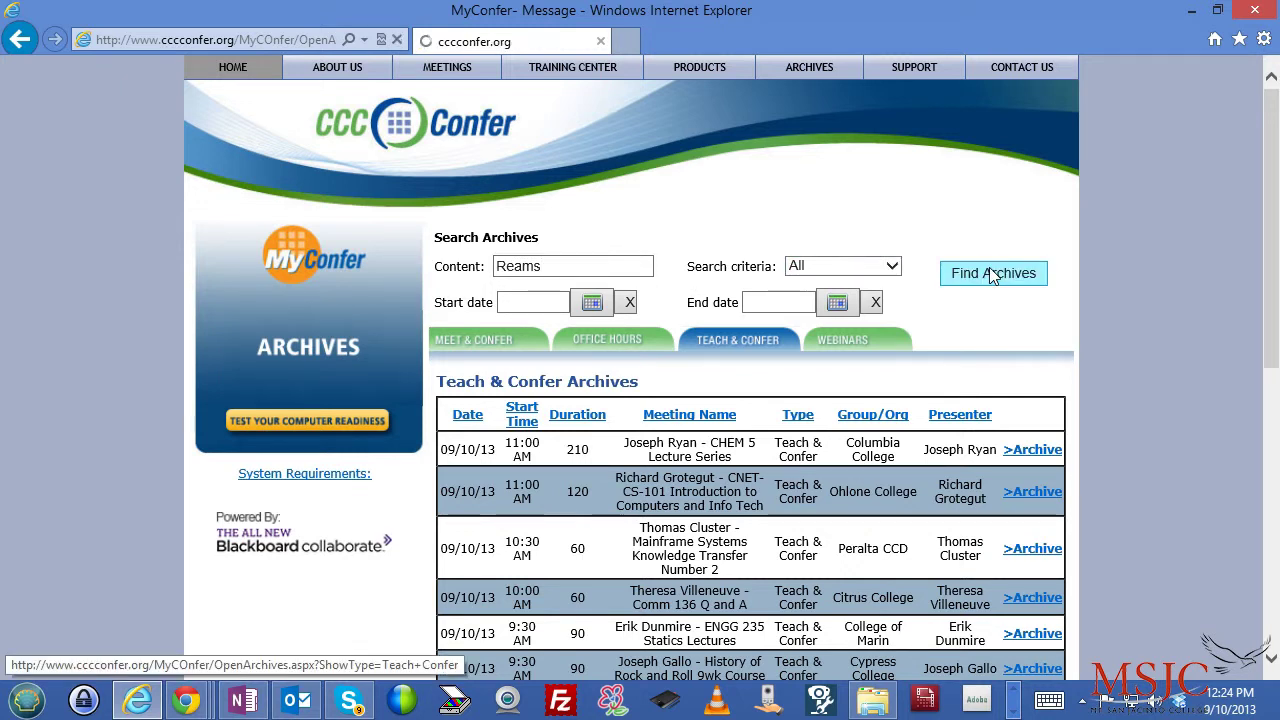
pyautogui.scroll(-5, 993, 276)
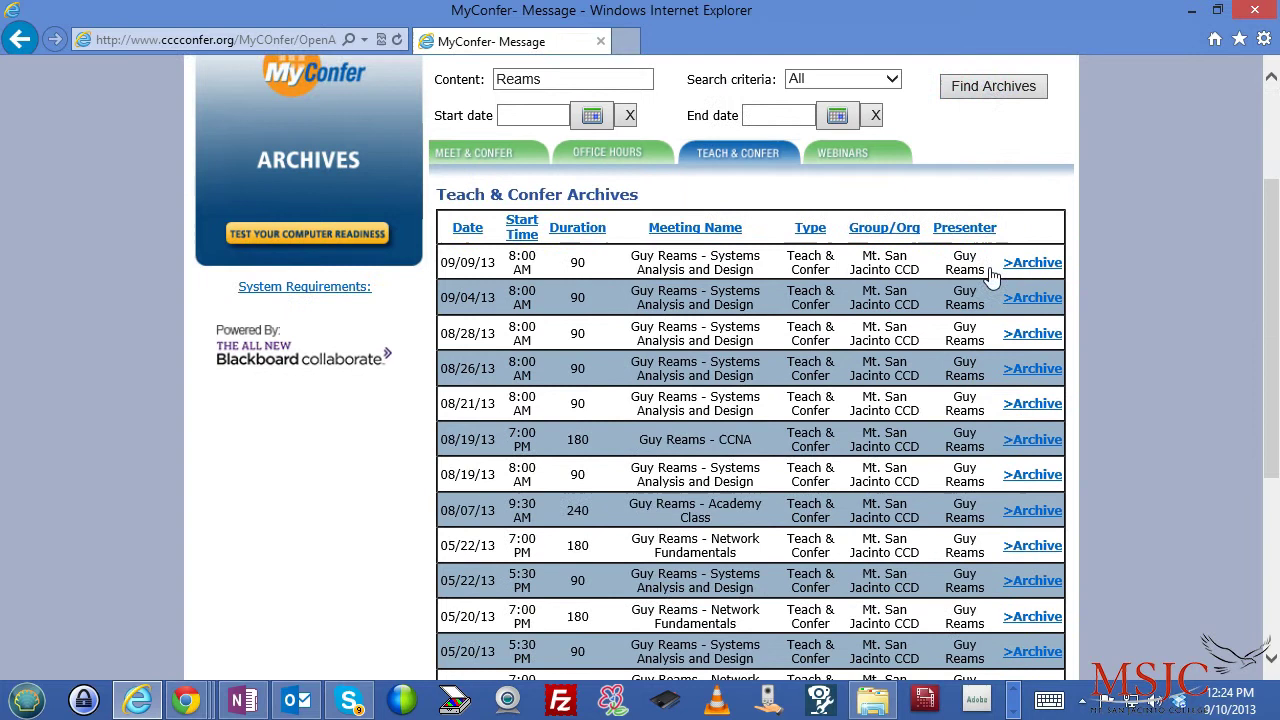
pyautogui.scroll(3, 993, 277)
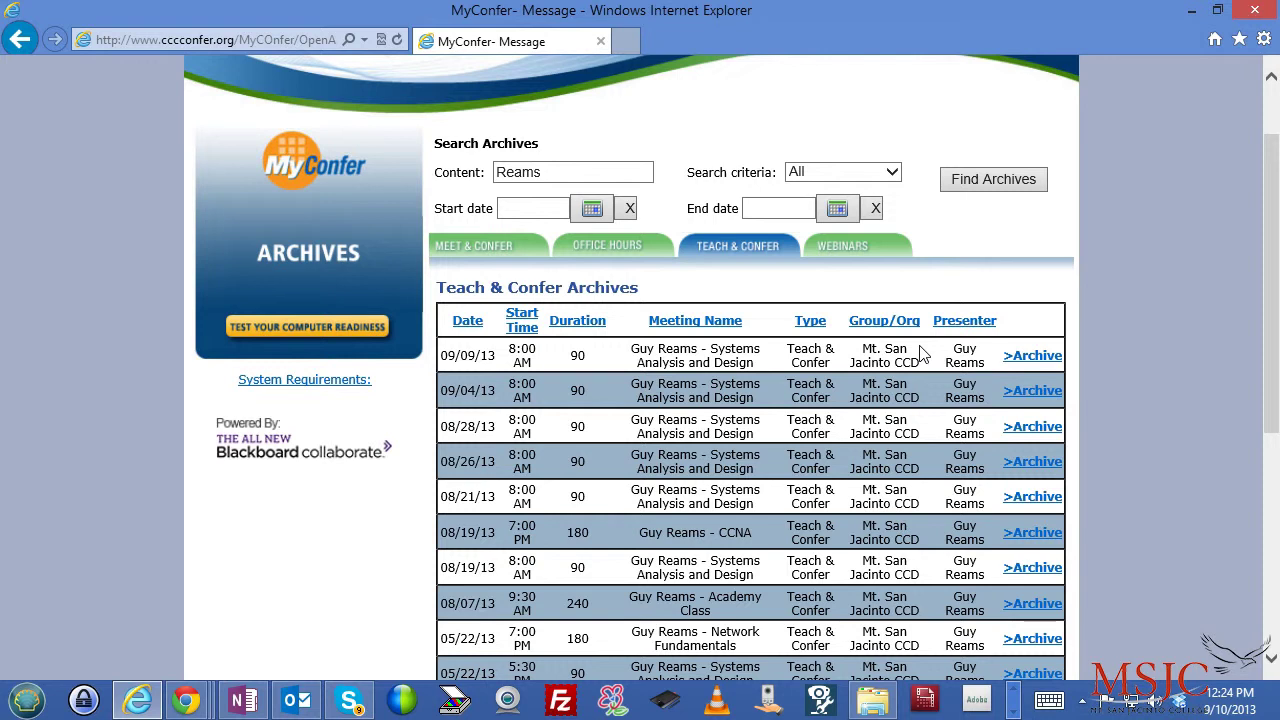
pyautogui.scroll(-1, 540, 318)
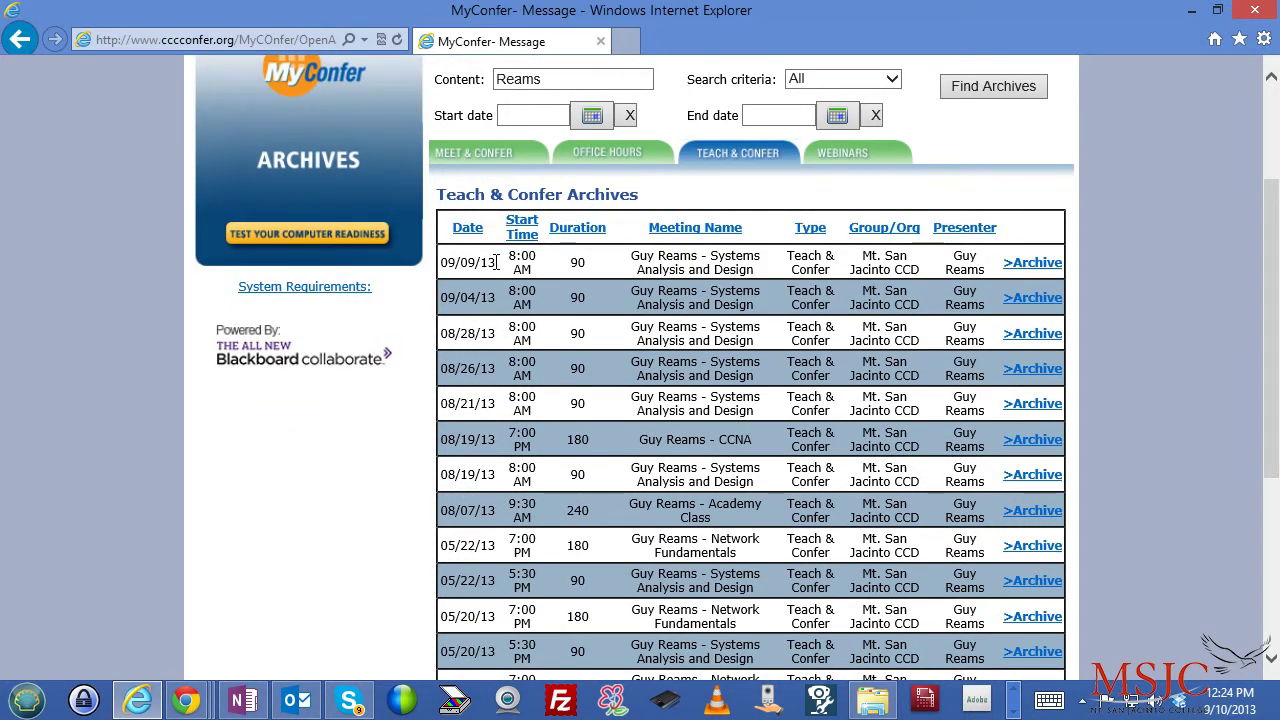
pyautogui.scroll(-2, 539, 254)
pyautogui.scroll(2, 560, 258)
pyautogui.scroll(2, 1020, 260)
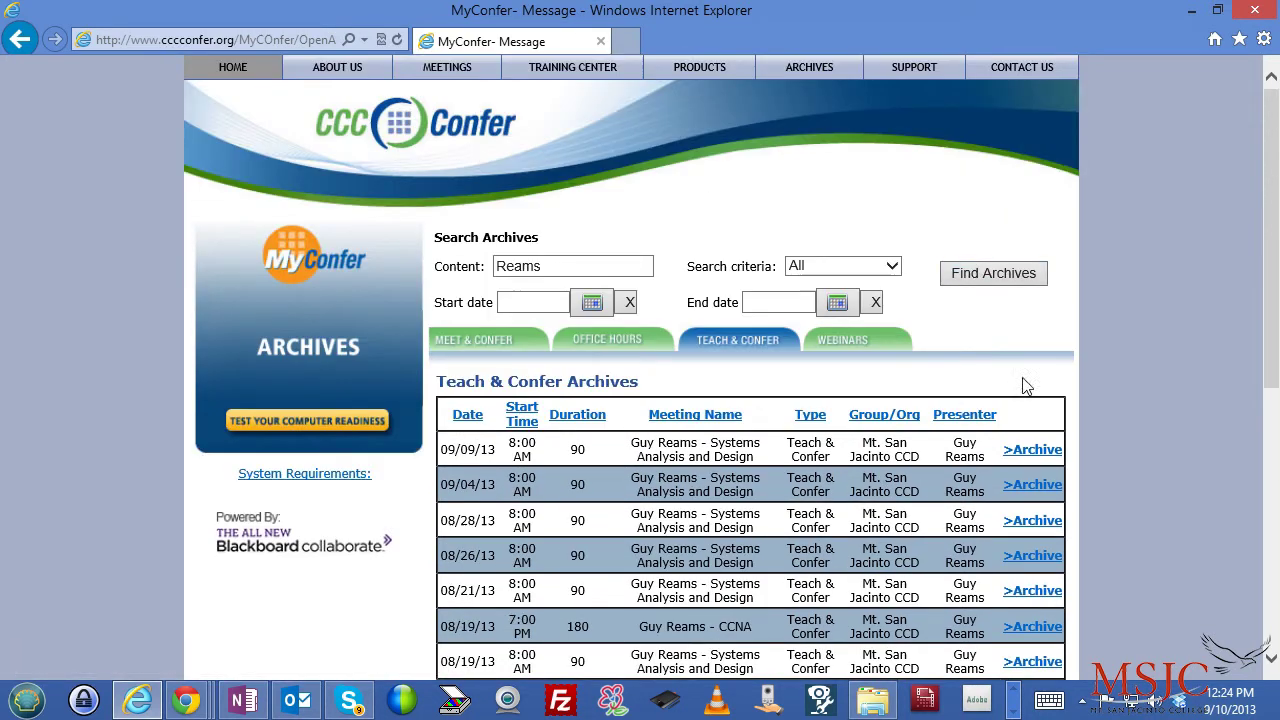
# - Open the newest Systems Analysis and Design archive and enter the user's first name, last name and e-mail
pyautogui.click(1035, 450)
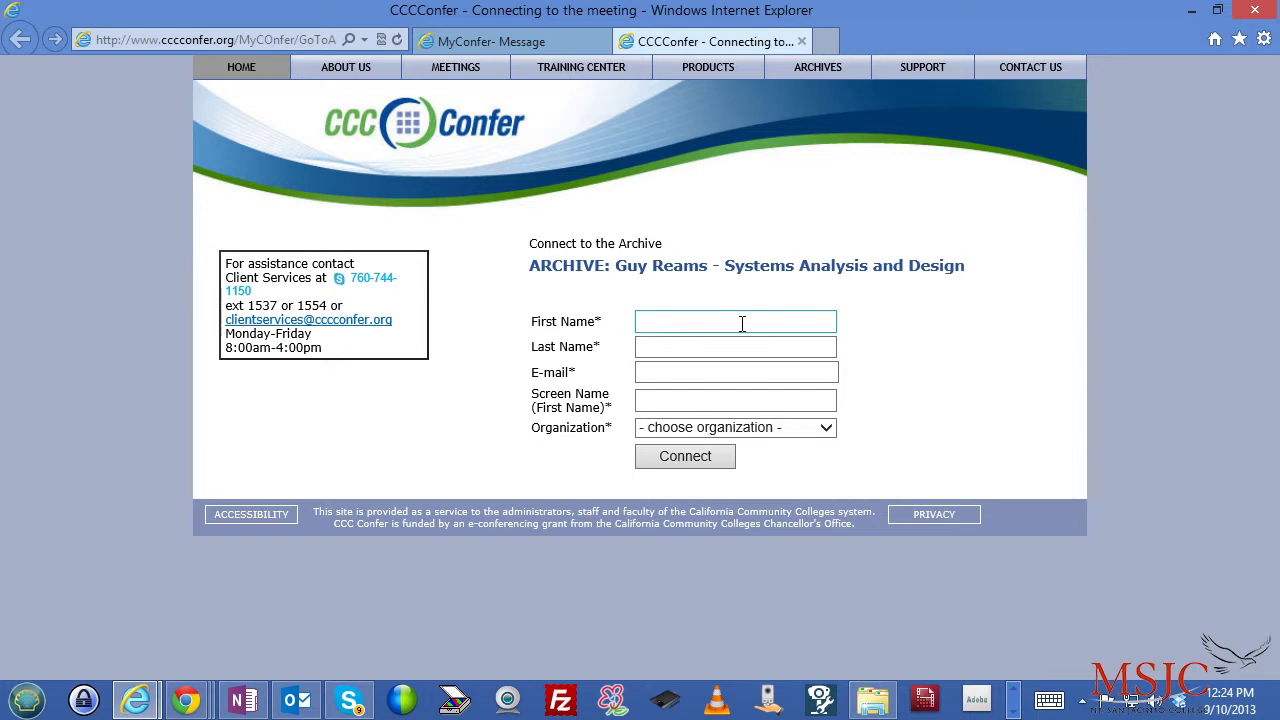
pyautogui.click(703, 320)
pyautogui.press('Tab')
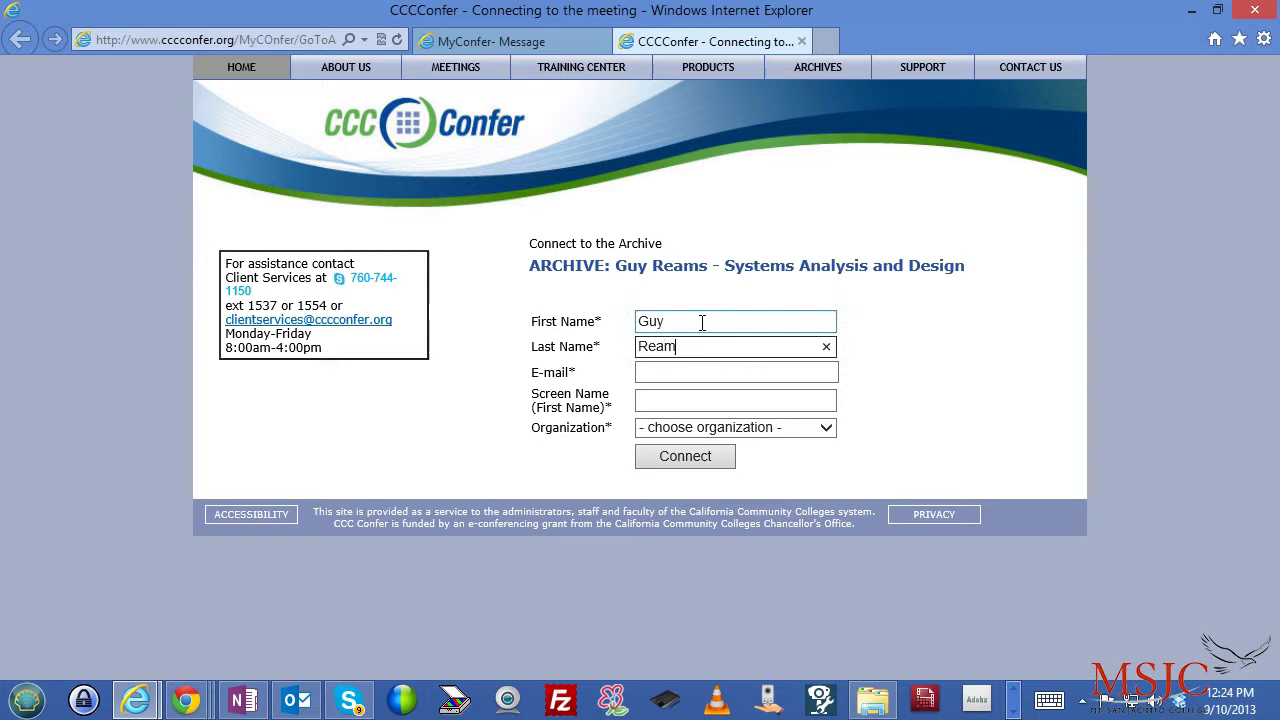
pyautogui.press('Tab')
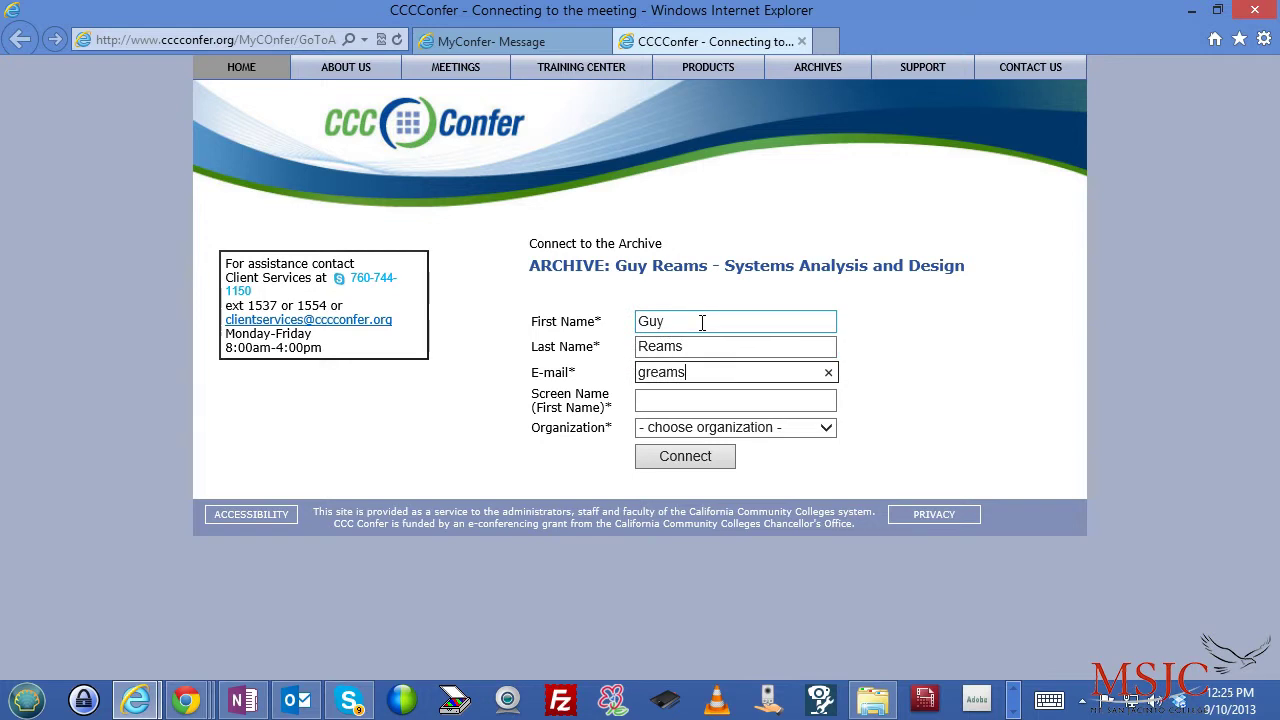
# - Enter the screen name and choose Mt. San Jacinto College as organization
pyautogui.click(704, 408)
pyautogui.write('Guy')
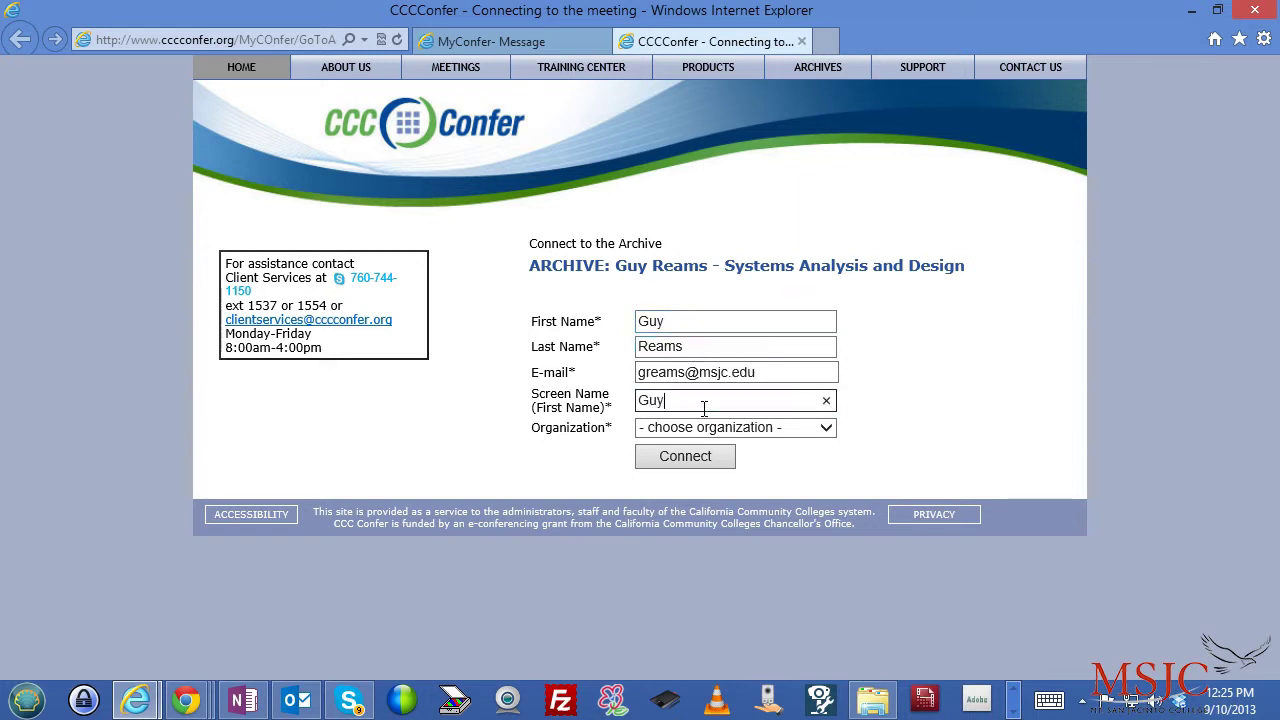
pyautogui.click(725, 435)
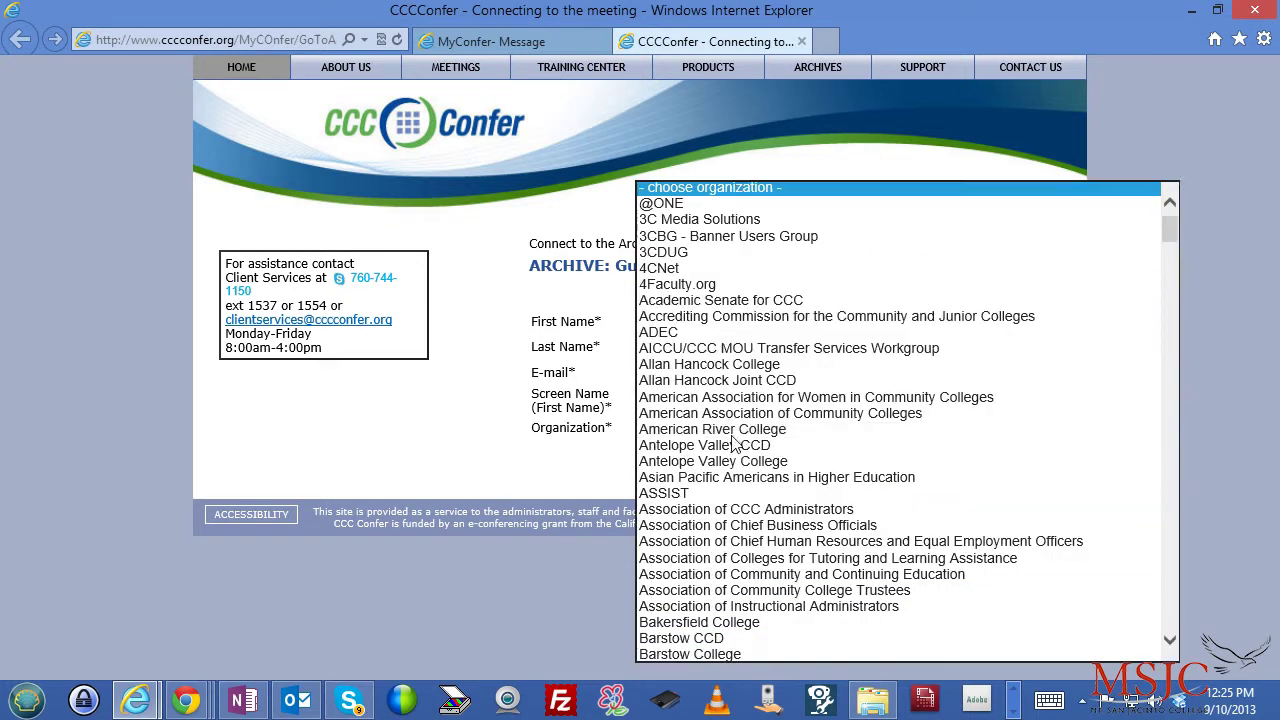
pyautogui.scroll(-3, 766, 432)
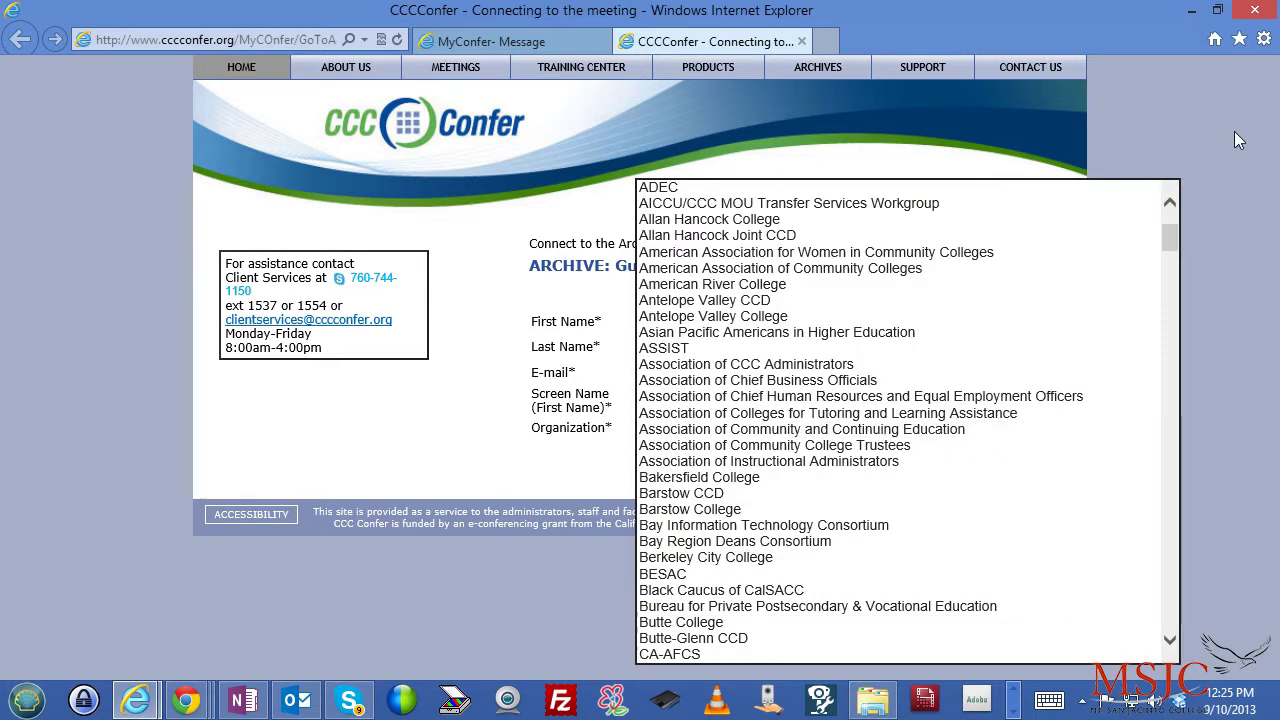
pyautogui.moveTo(1177, 240); pyautogui.dragTo(1178, 506)
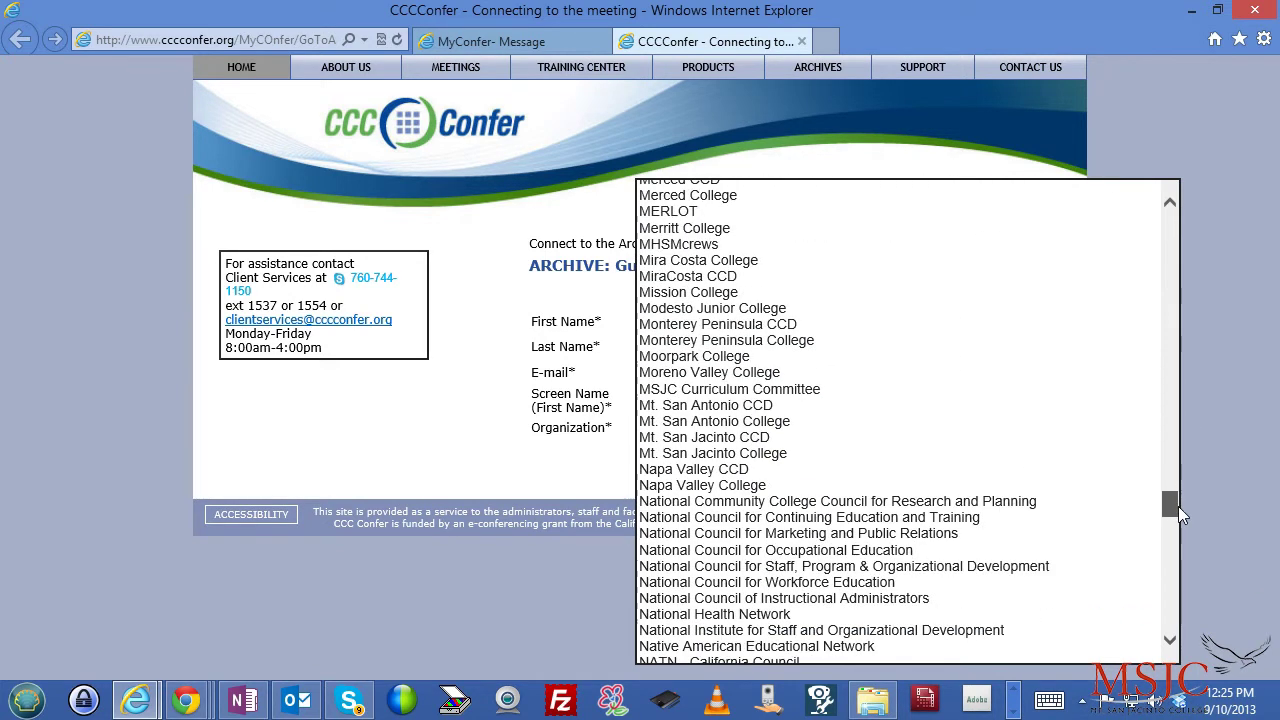
pyautogui.click(757, 454)
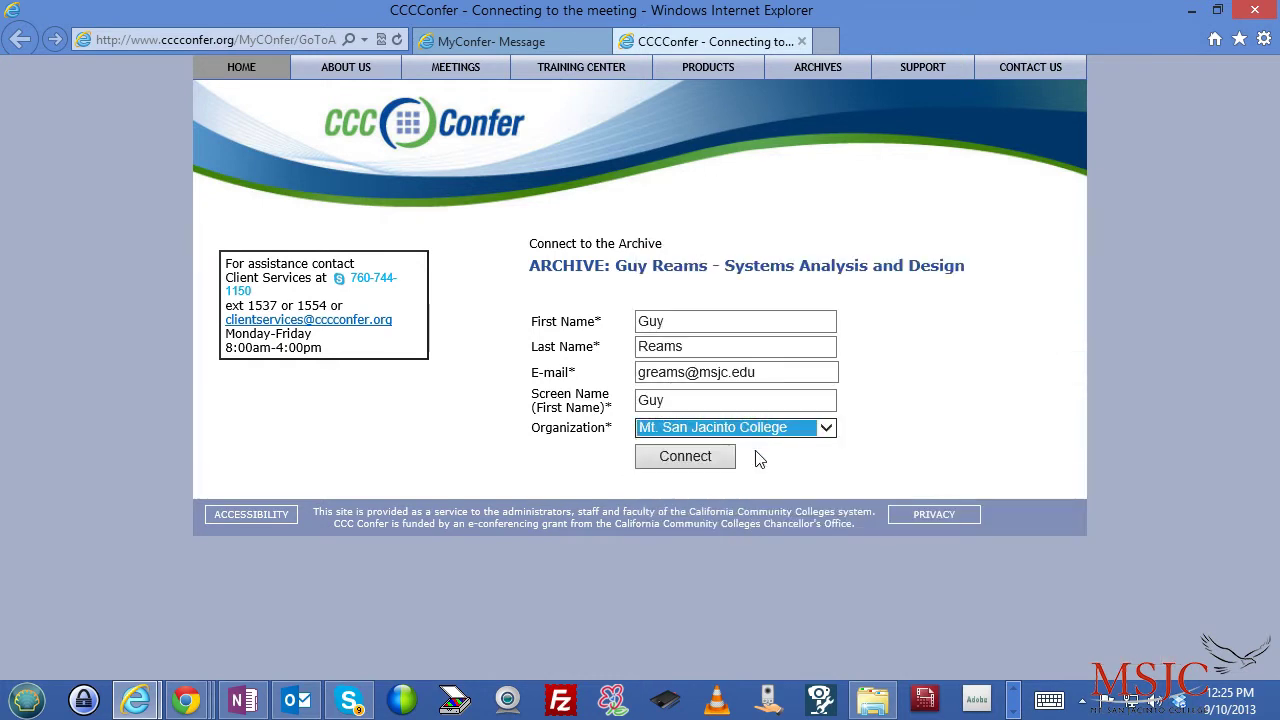
# - Connect to the class archive and scroll through the six recorded sessions
pyautogui.click(716, 459)
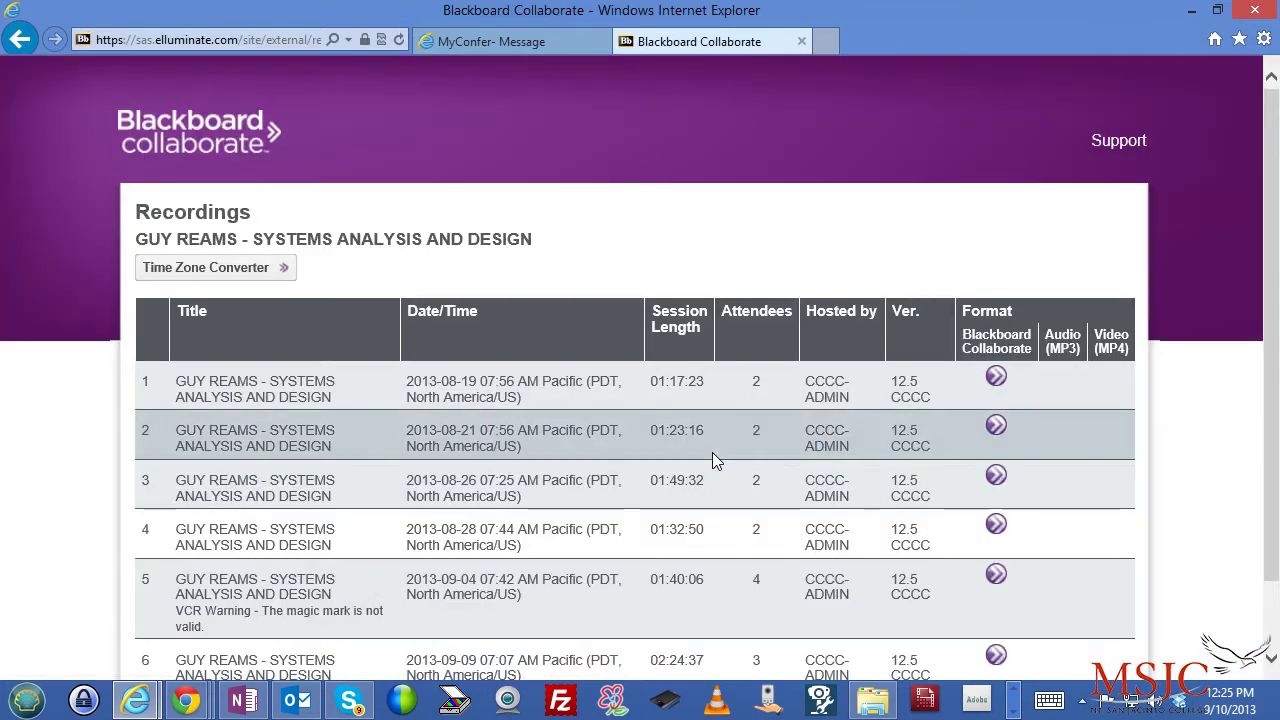
pyautogui.scroll(-1, 712, 452)
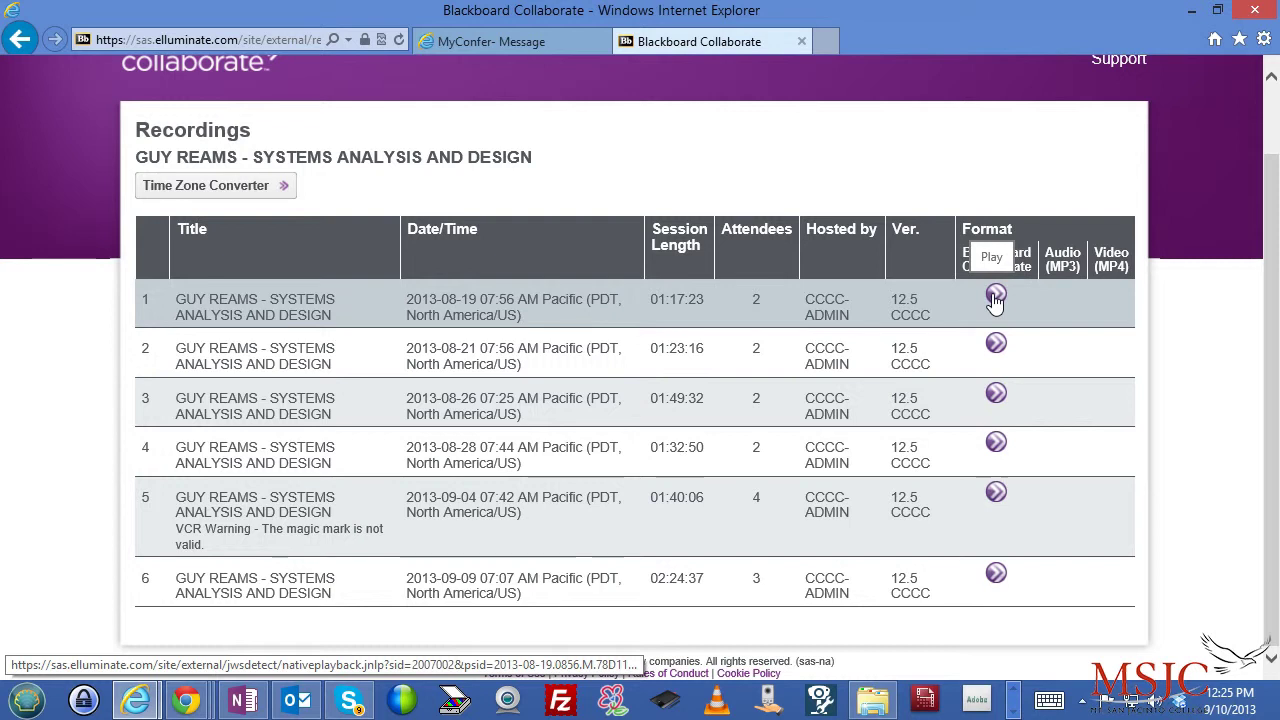
# - Play the 2013-08-19 recording, opening the downloaded launcher and allowing it to run
pyautogui.click(995, 297)
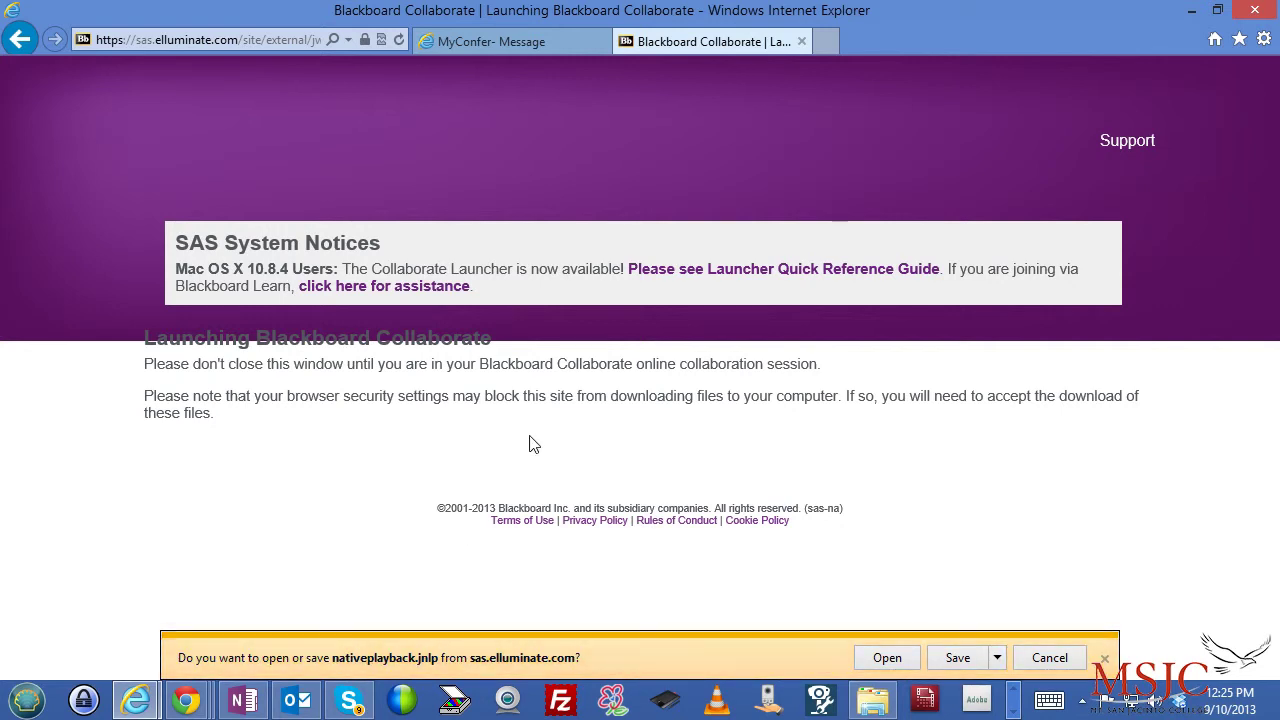
pyautogui.click(884, 660)
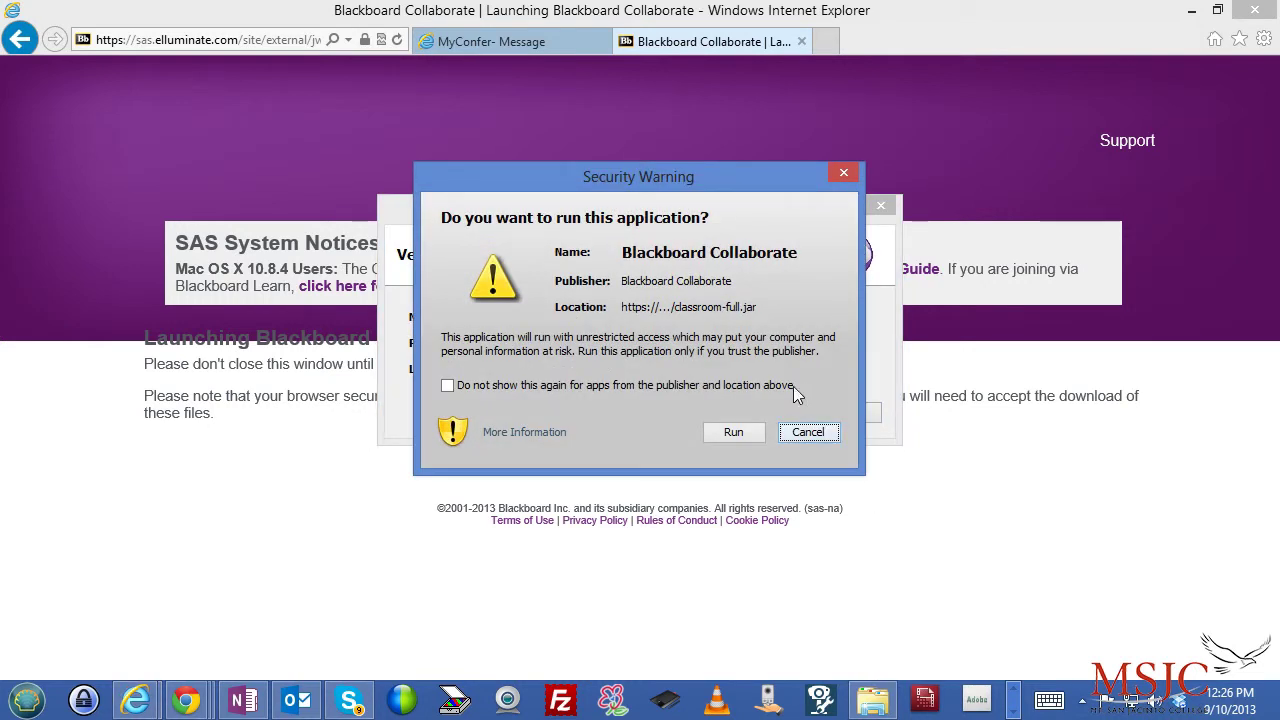
pyautogui.click(735, 432)
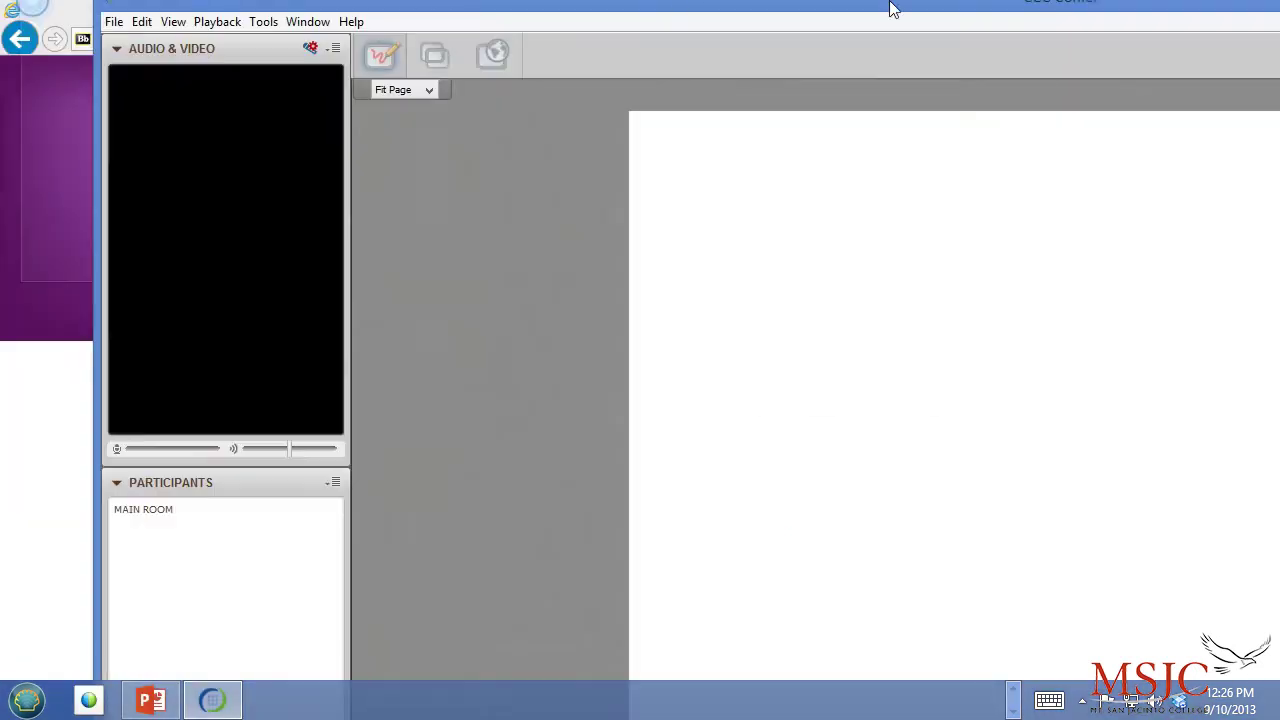
# - Move the Collaborate player window left and maximize it to fill the screen
pyautogui.moveTo(891, 9); pyautogui.dragTo(543, 94)
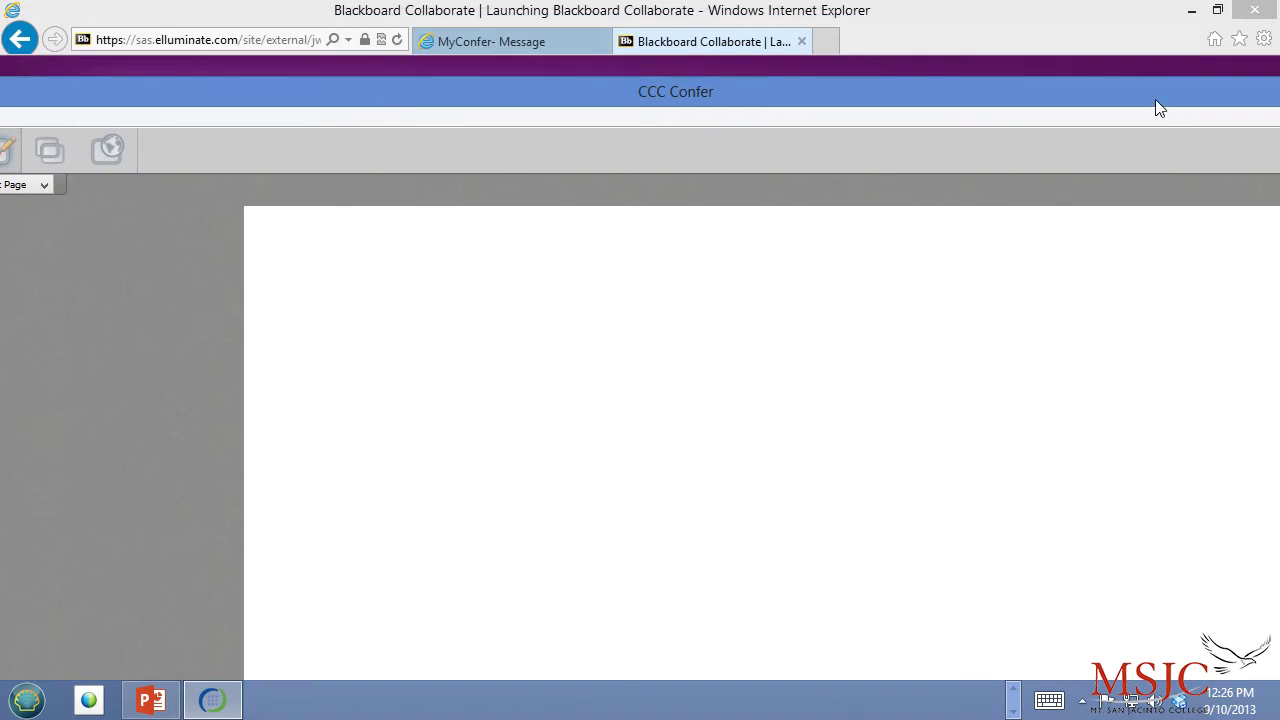
pyautogui.moveTo(1157, 106); pyautogui.dragTo(1031, 117)
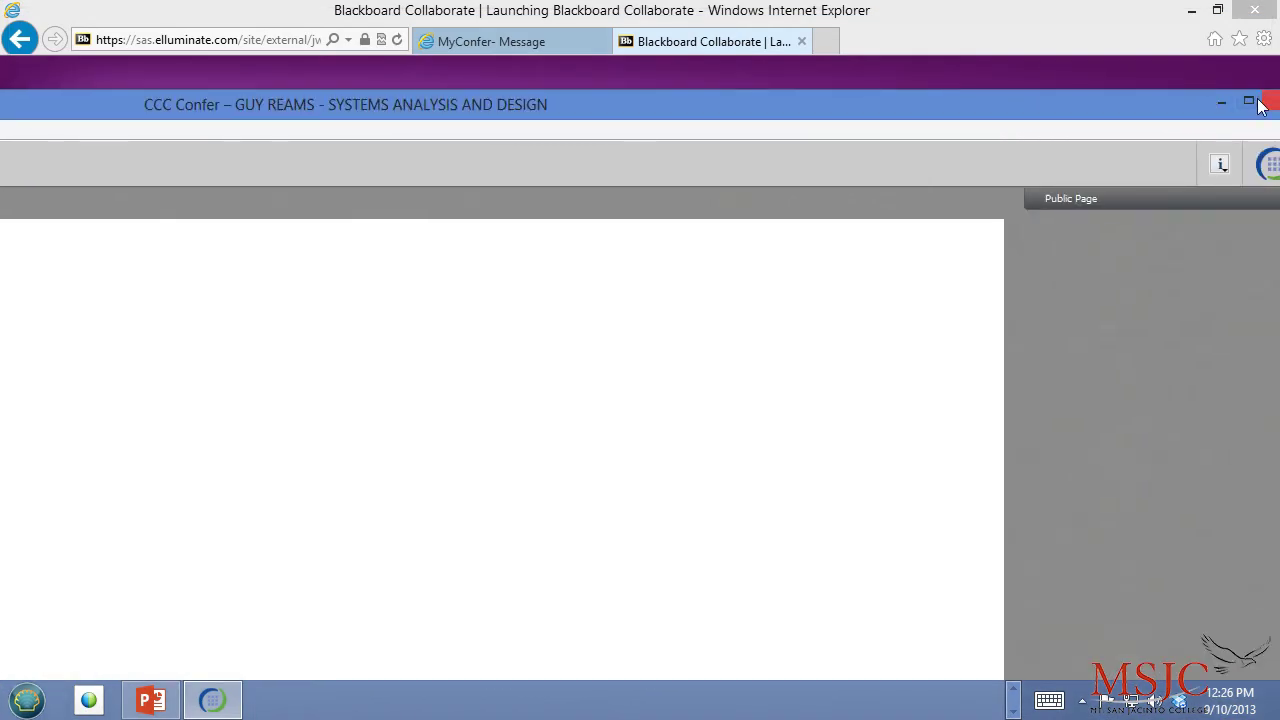
pyautogui.click(1248, 101)
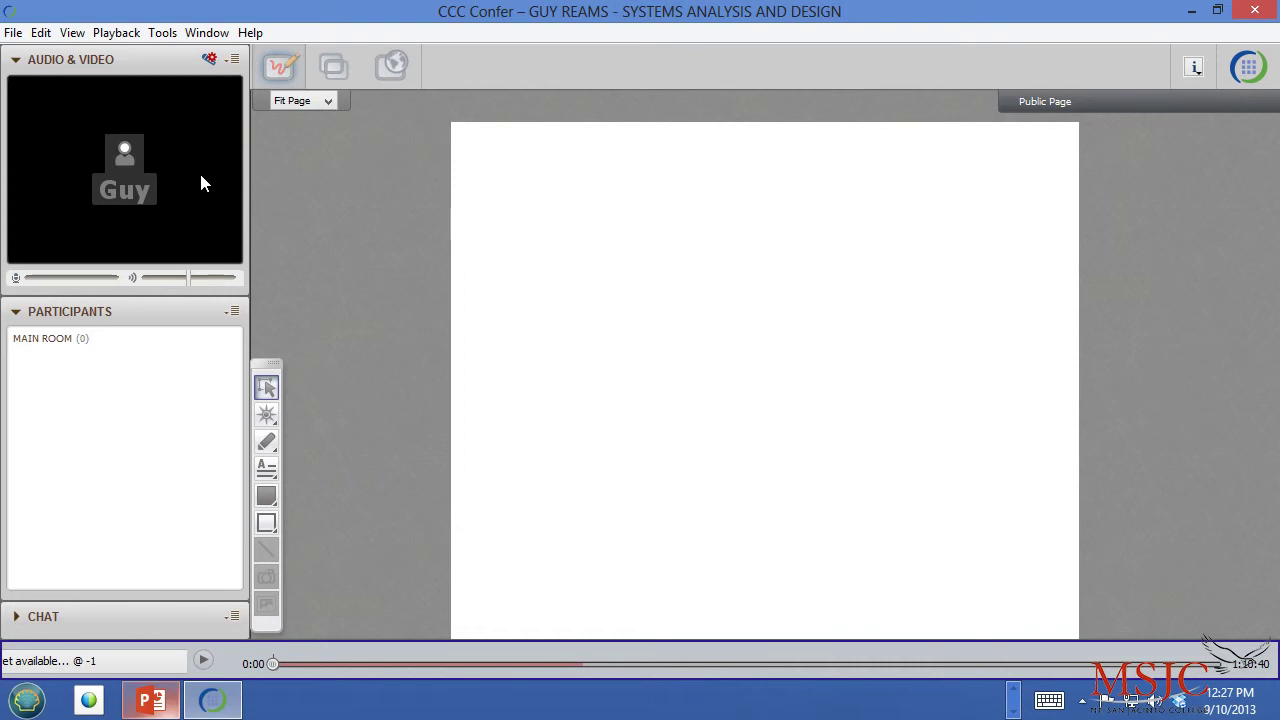
# - Skip to 5:57, show and enlarge the Closed-Captioning window, then resume playback
pyautogui.click(206, 660)
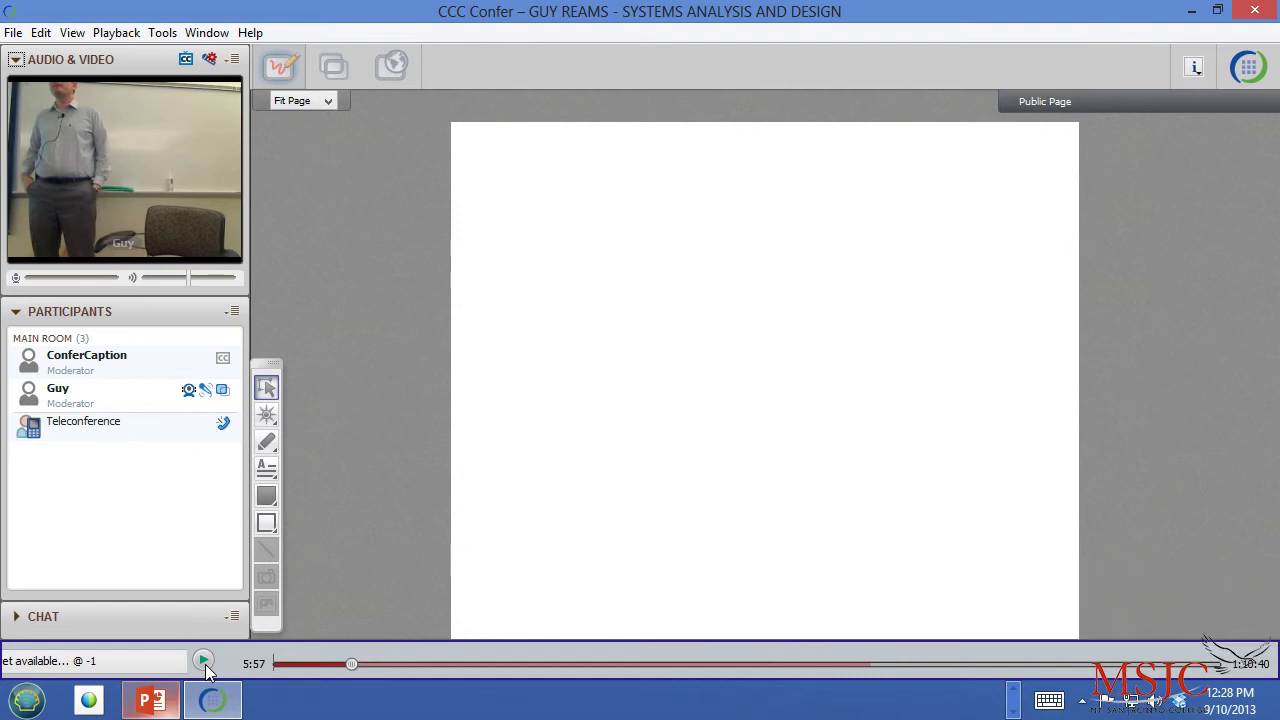
pyautogui.click(188, 60)
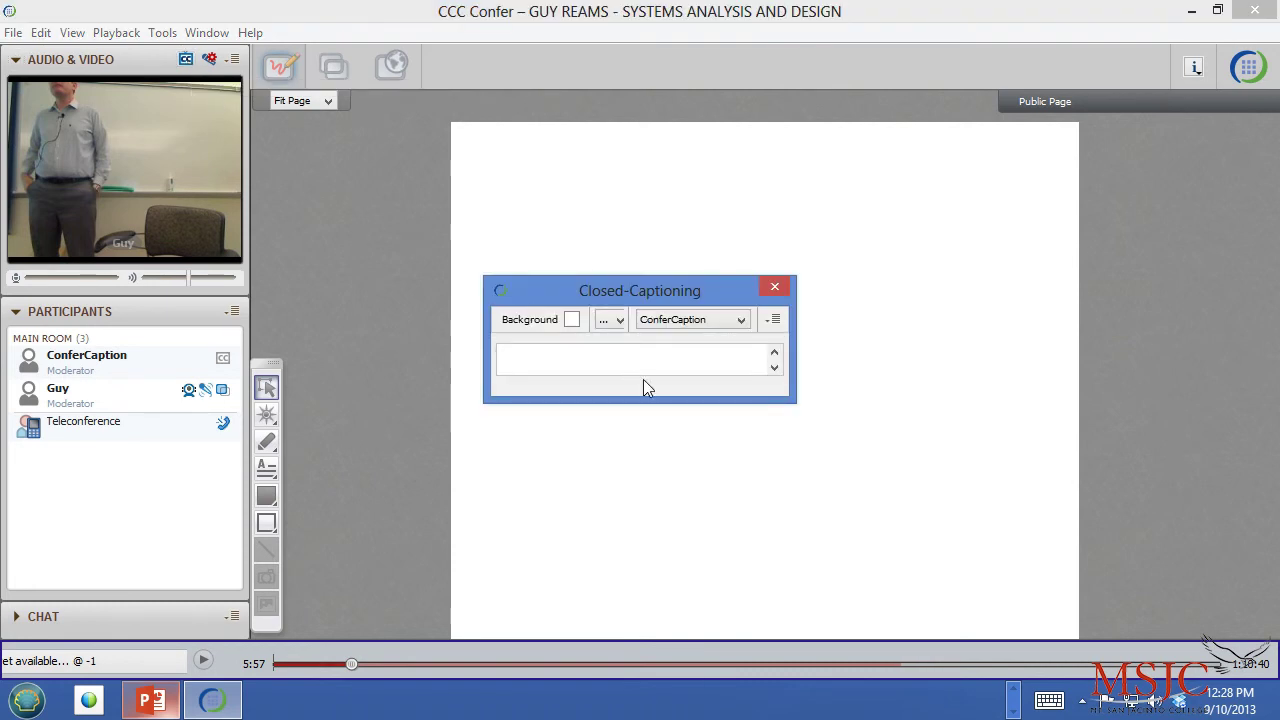
pyautogui.moveTo(660, 397); pyautogui.dragTo(714, 568)
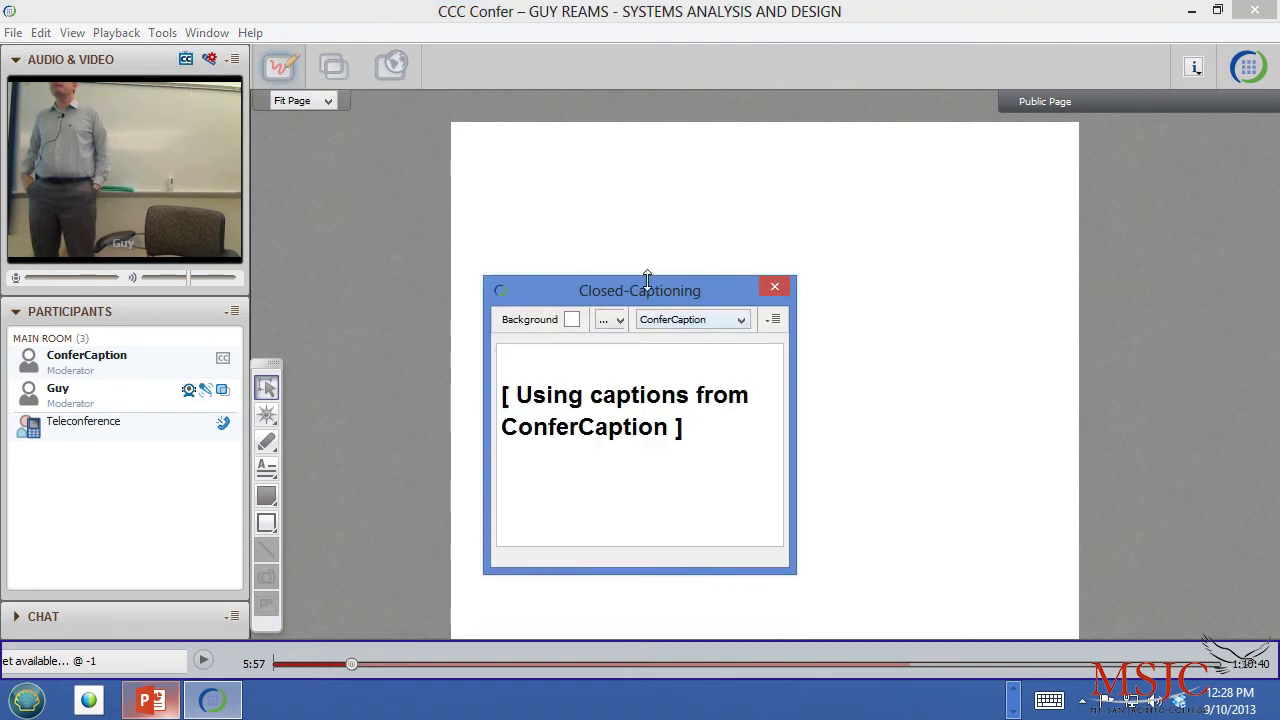
pyautogui.moveTo(643, 278); pyautogui.dragTo(612, 141)
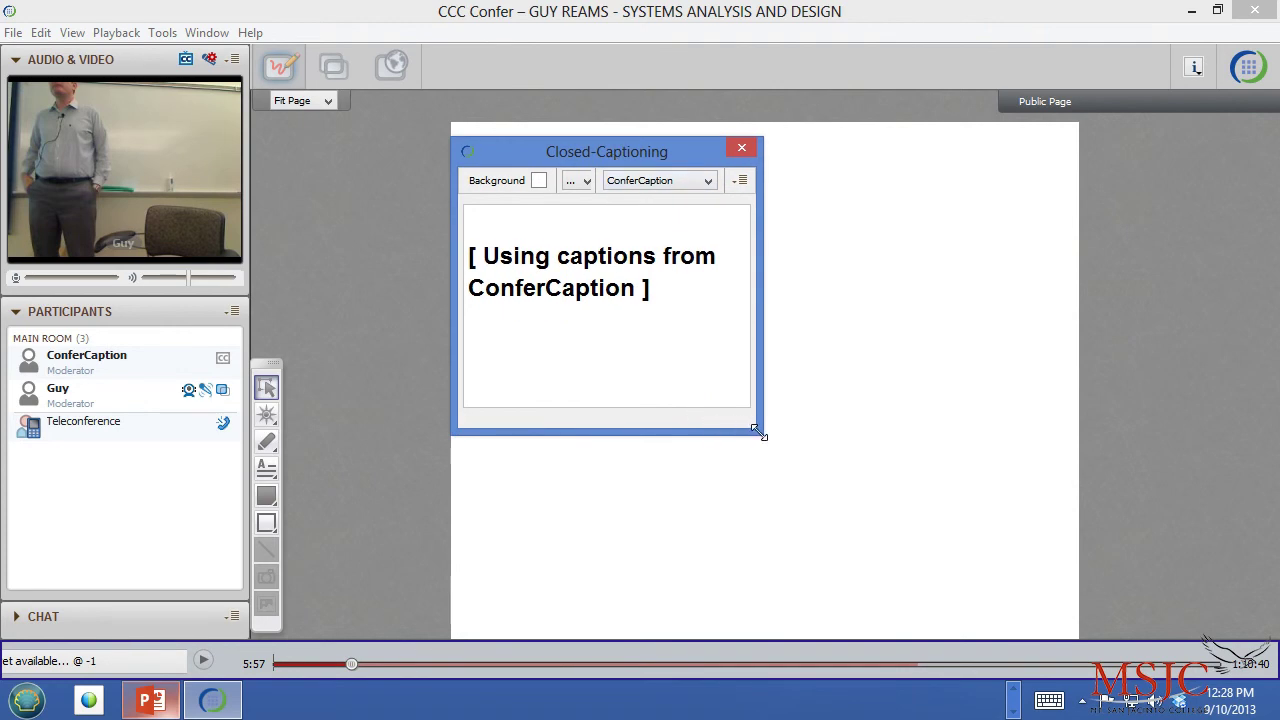
pyautogui.moveTo(760, 435); pyautogui.dragTo(1000, 570)
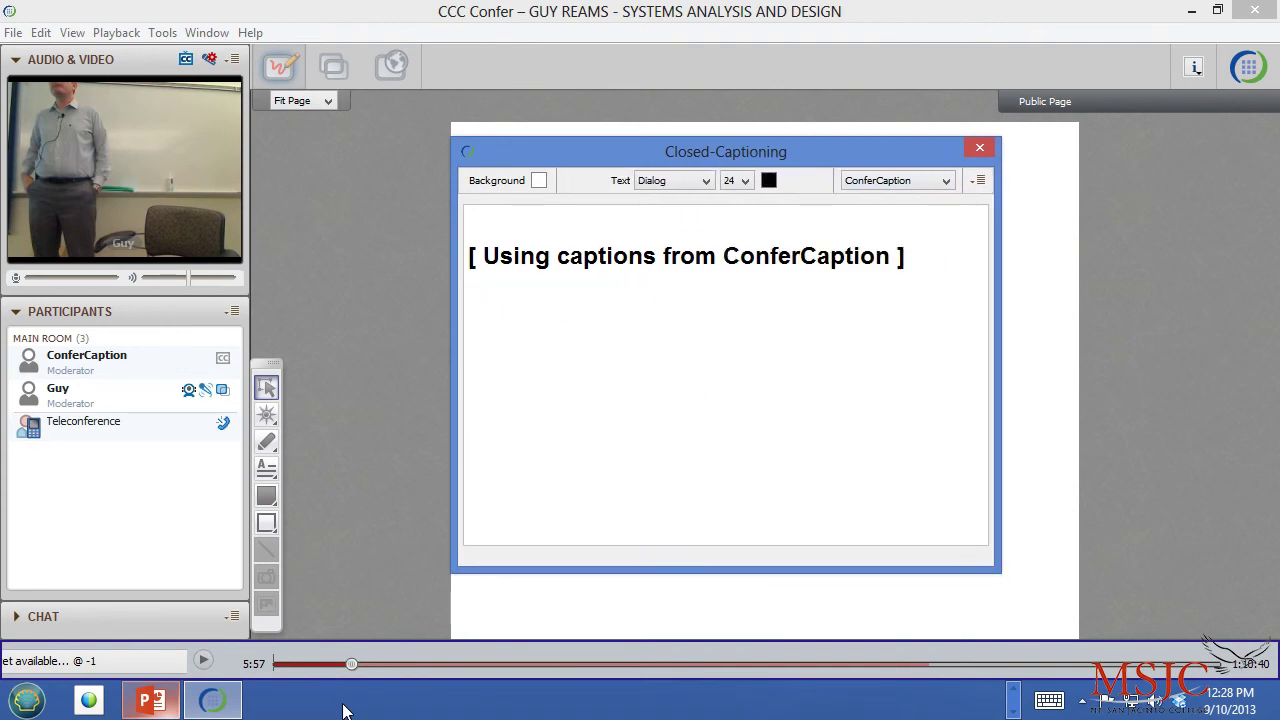
pyautogui.click(204, 662)
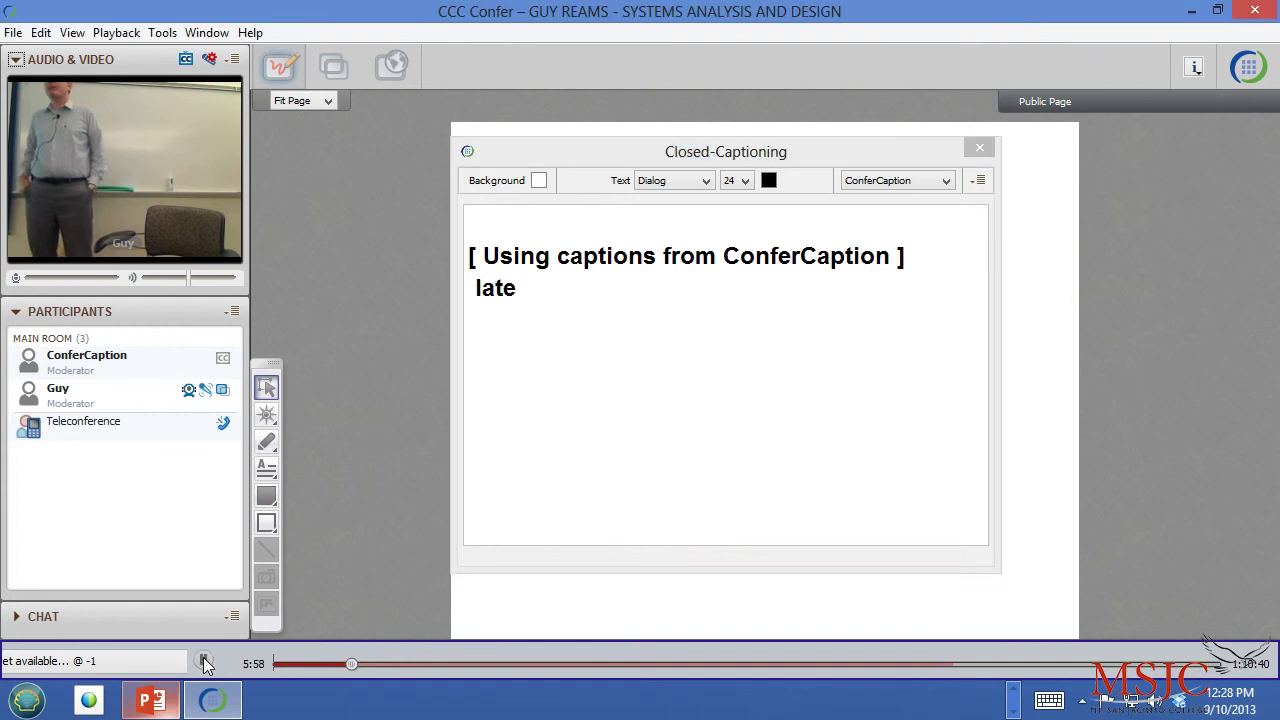